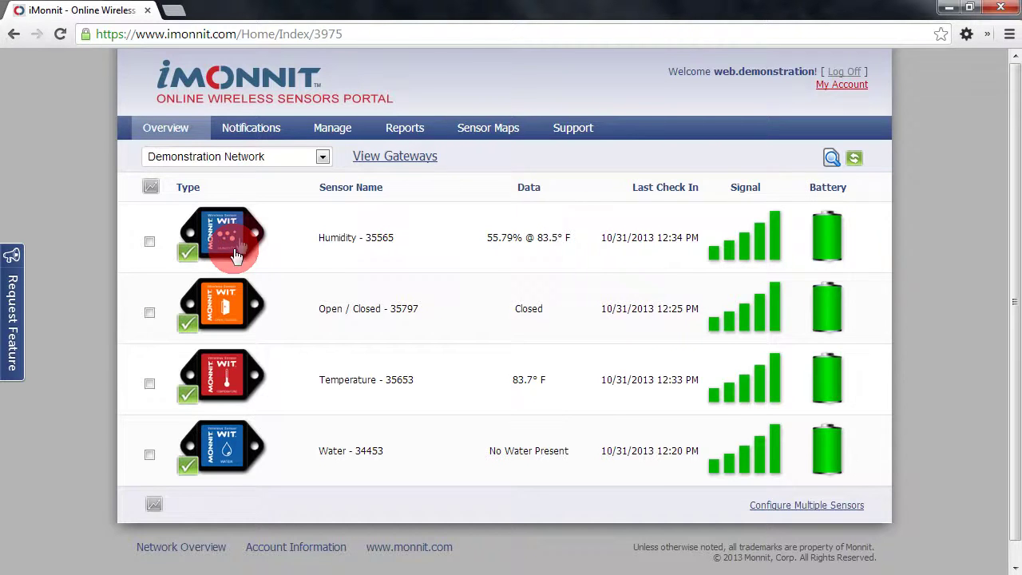
Step: Expand the Humidity - 35565 row to show its recent readings history, 55.79% at 83.5° F
left_click(248, 238)
left_click_drag(256, 243, 273, 242)
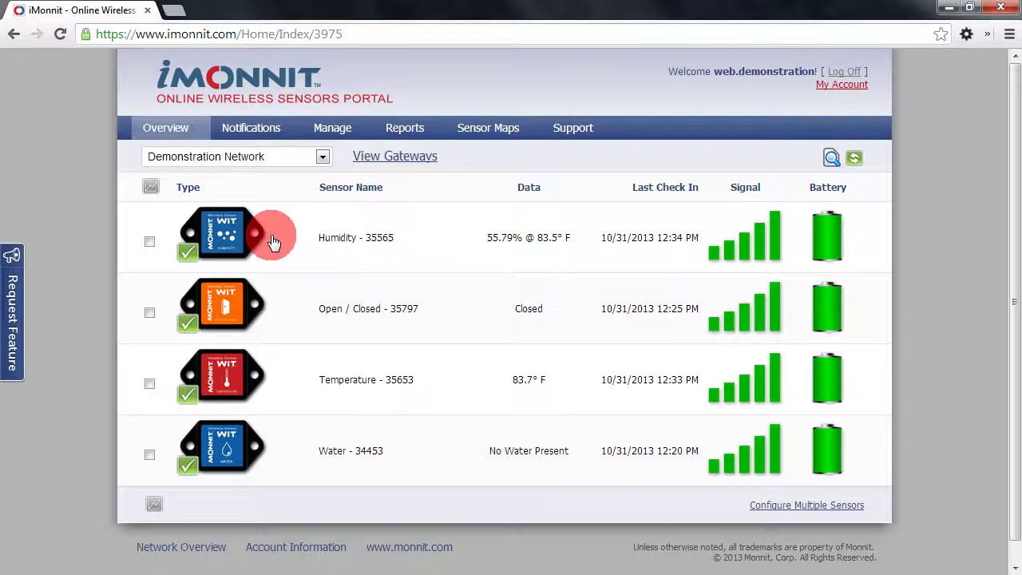
left_click_drag(273, 242, 339, 234)
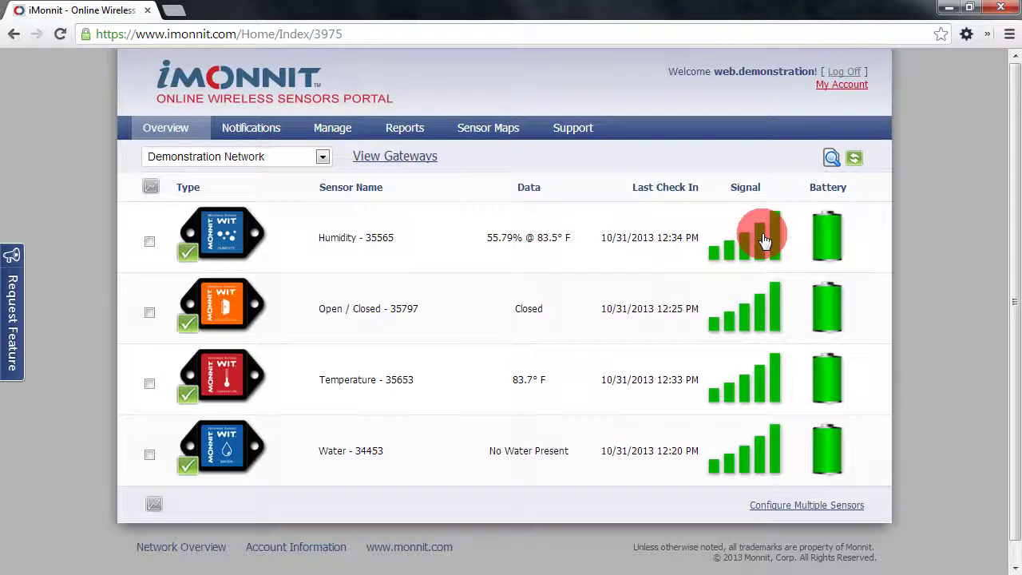
mouse_move(820, 244)
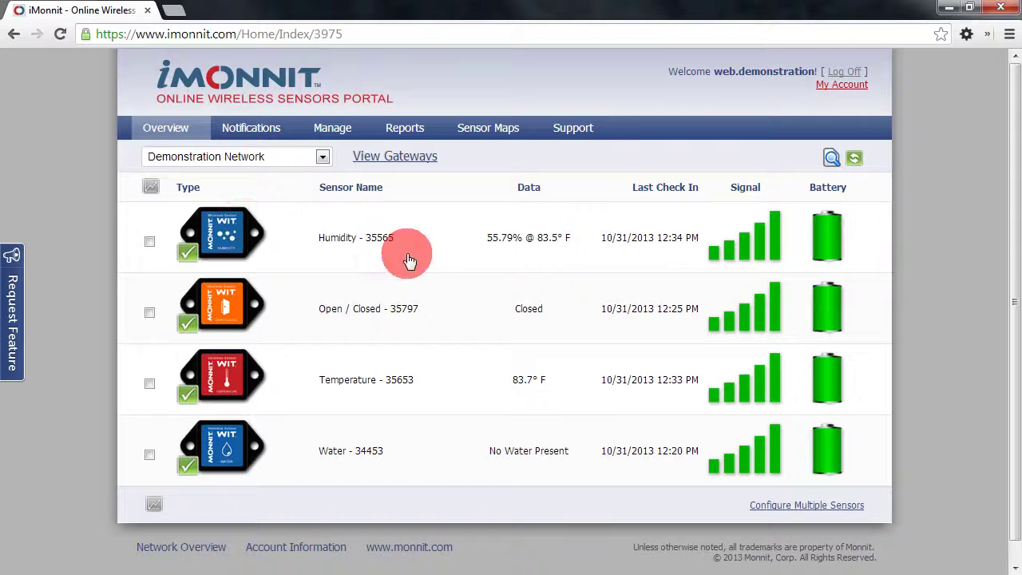
Step: Show Humidity - 35565's readings as a humidity and temperature chart and print it
left_click(451, 237)
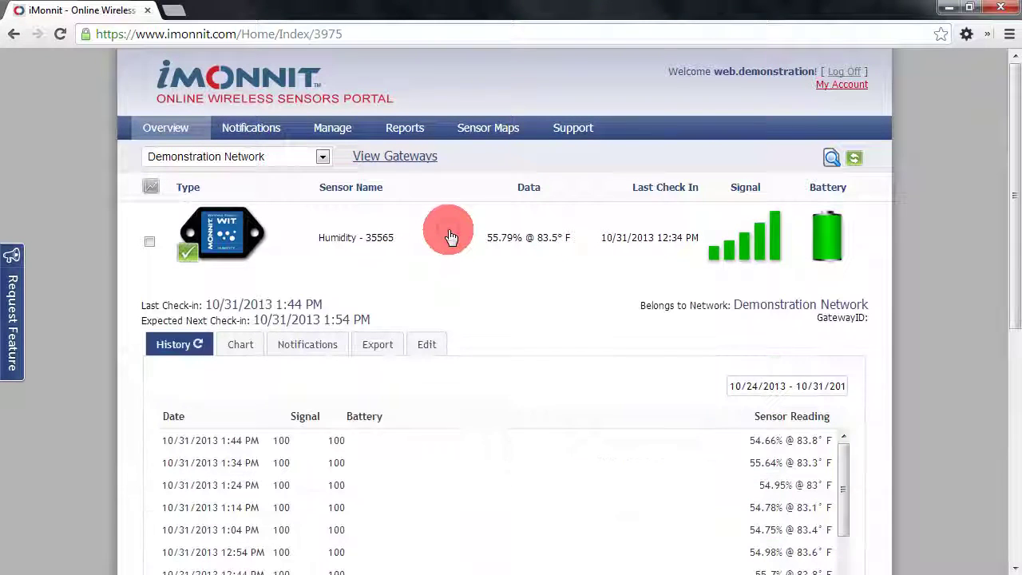
scroll(447, 244, "down", 2)
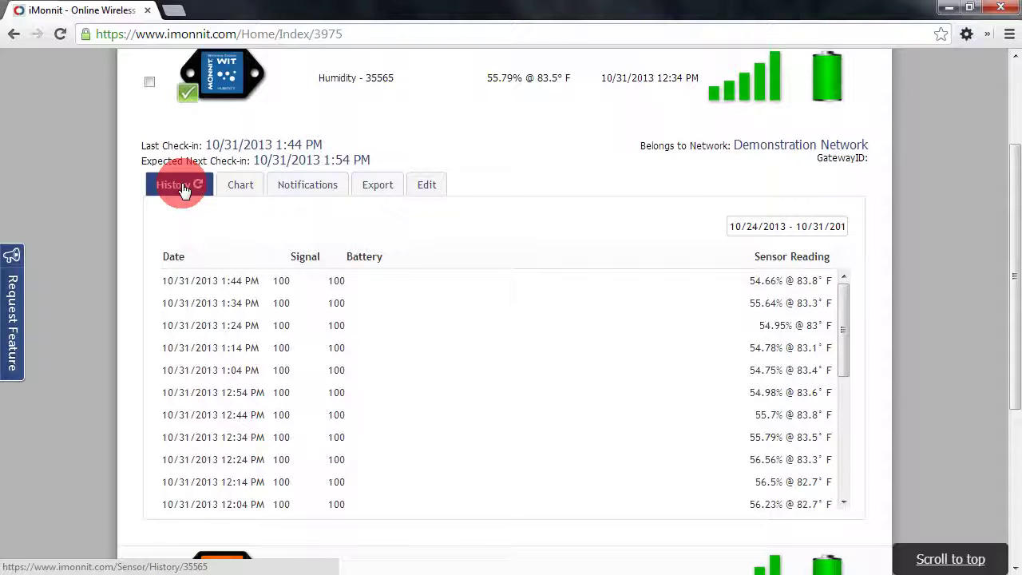
left_click(229, 184)
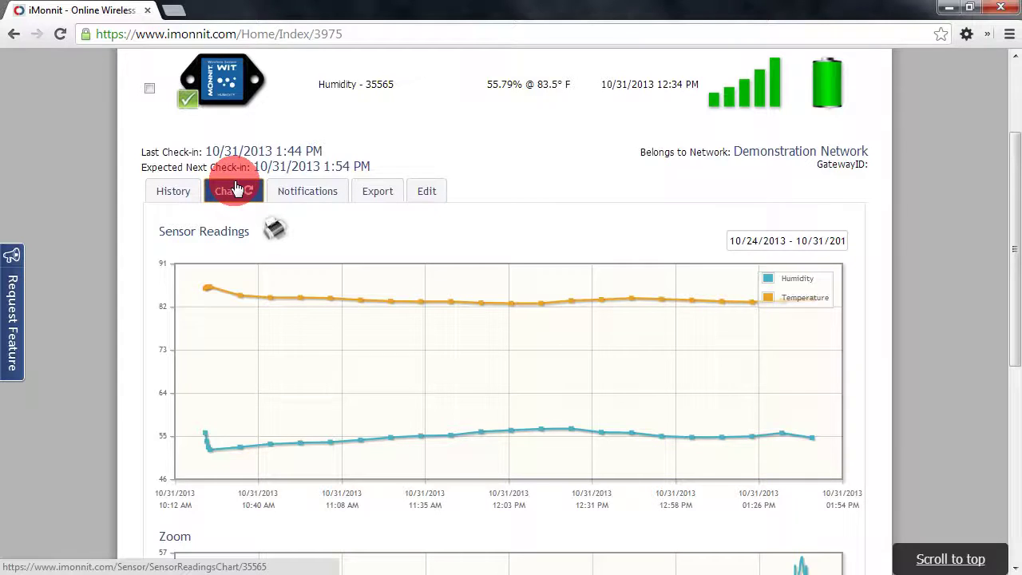
left_click(274, 231)
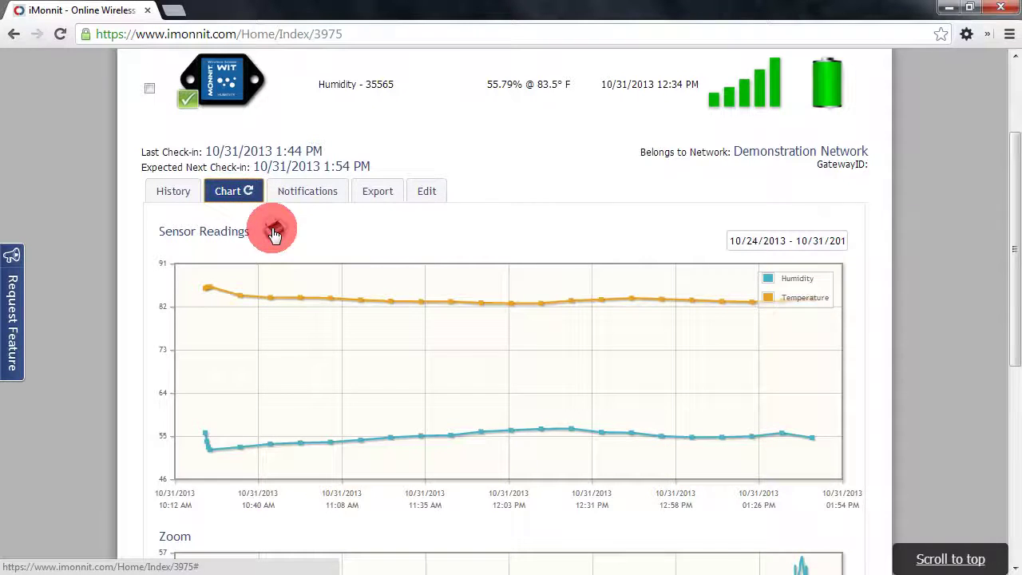
Step: View the sensor's notification settings, then the CSV export for 10/24/2013–10/31/2013 and third-party data push
left_click(295, 194)
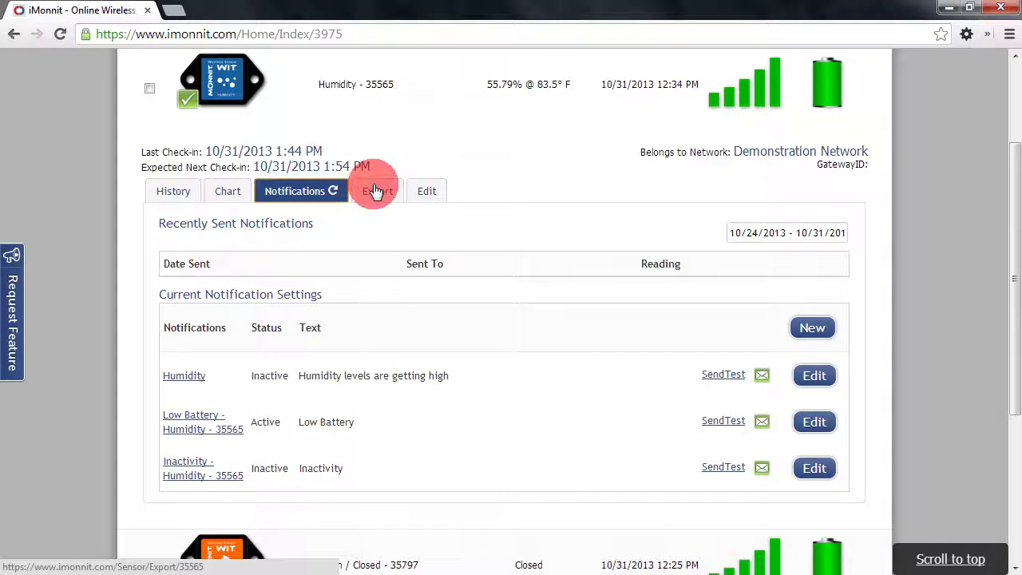
left_click(374, 191)
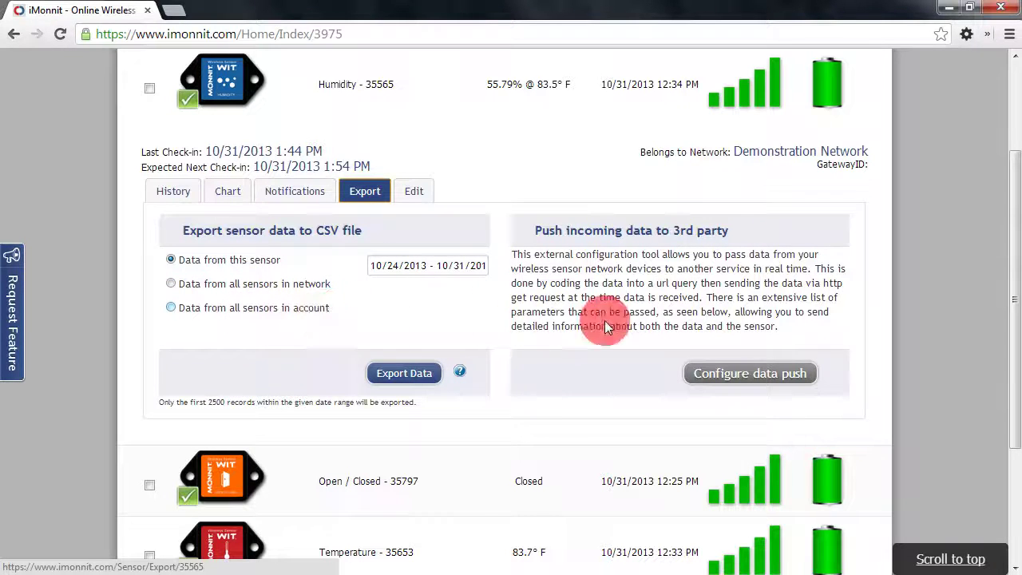
left_click(707, 380)
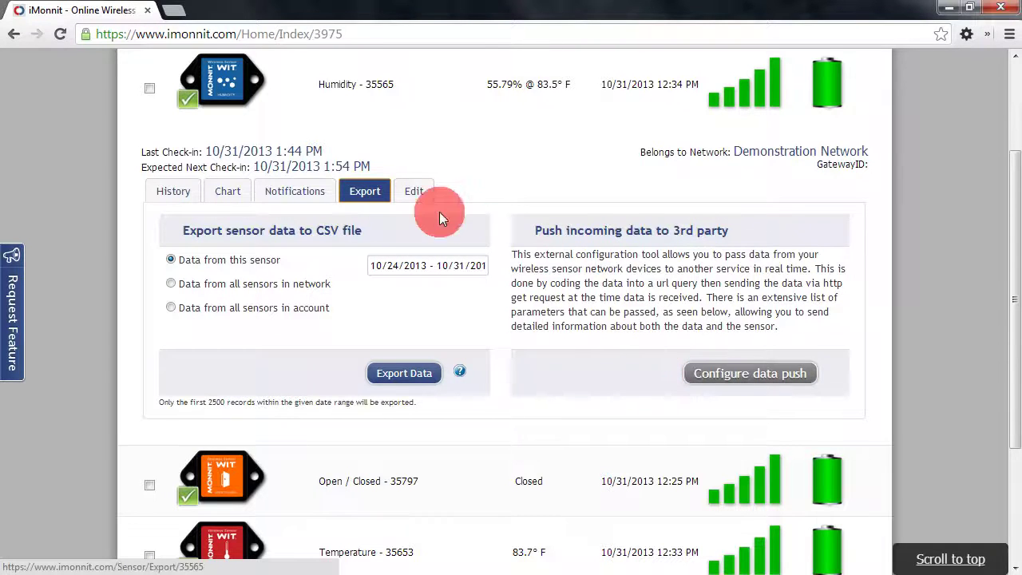
Step: Show the Humidity sensor's configuration: Fahrenheit display, hidden dewpoint and 10-minute heartbeat
left_click(417, 195)
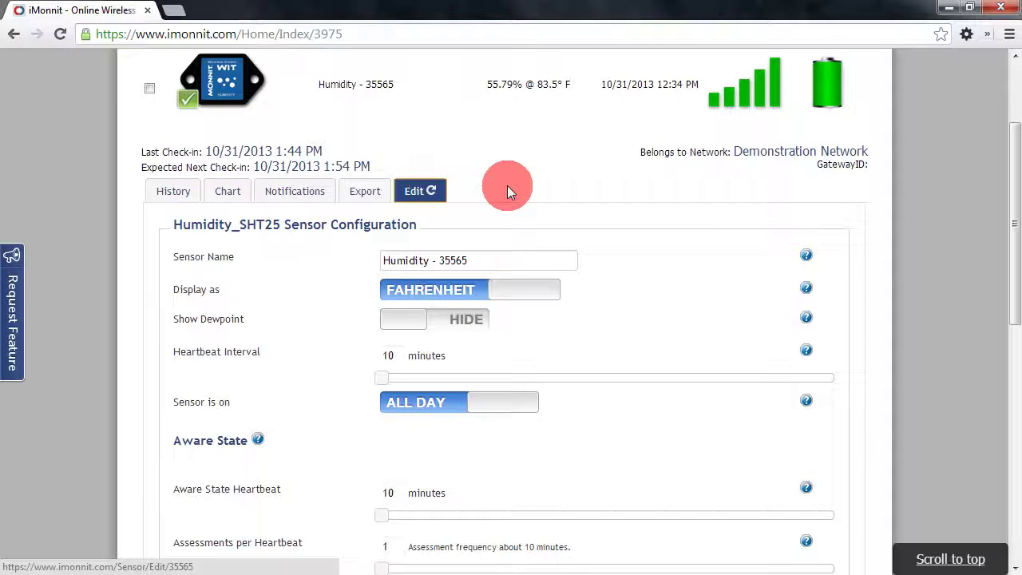
scroll(507, 185, "up", 1)
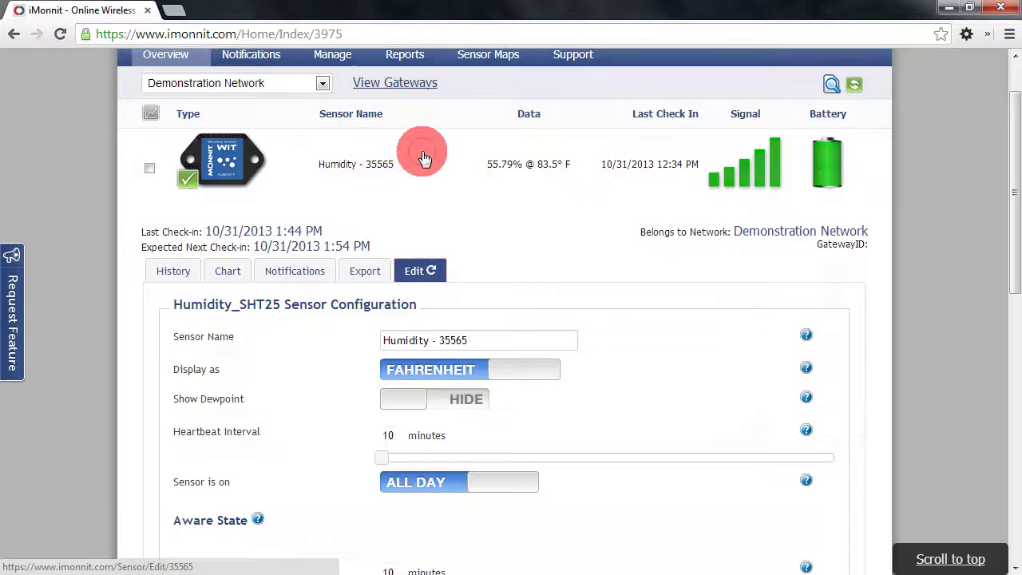
Step: Collapse the Humidity details, then expand and collapse Open / Closed - 35797
left_click(422, 152)
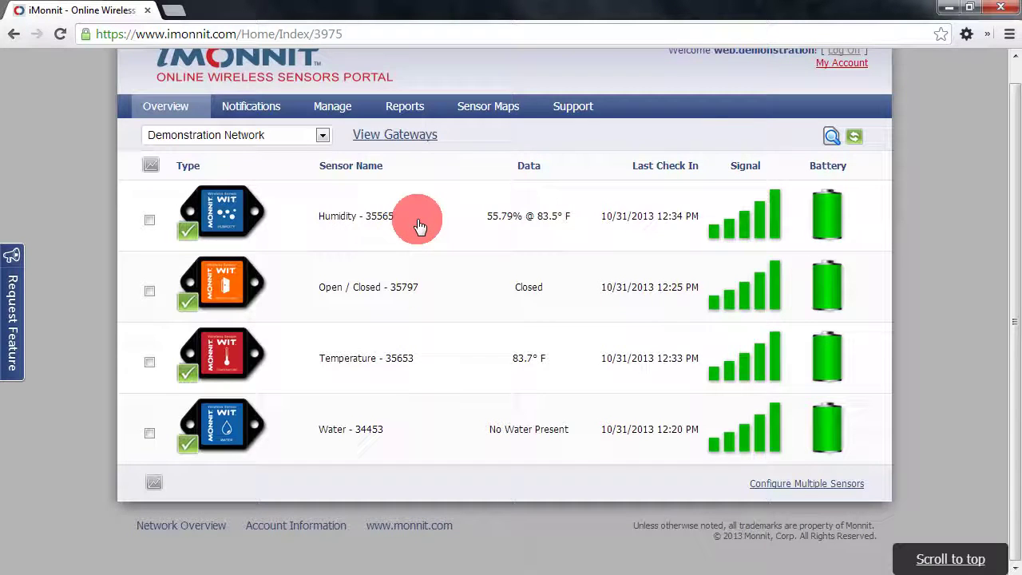
left_click(431, 280)
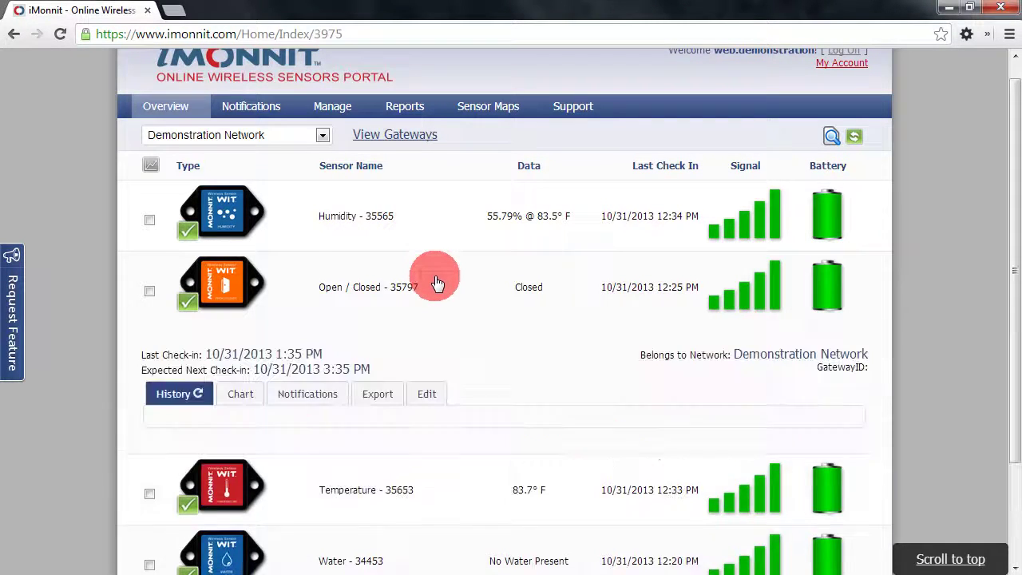
left_click(429, 275)
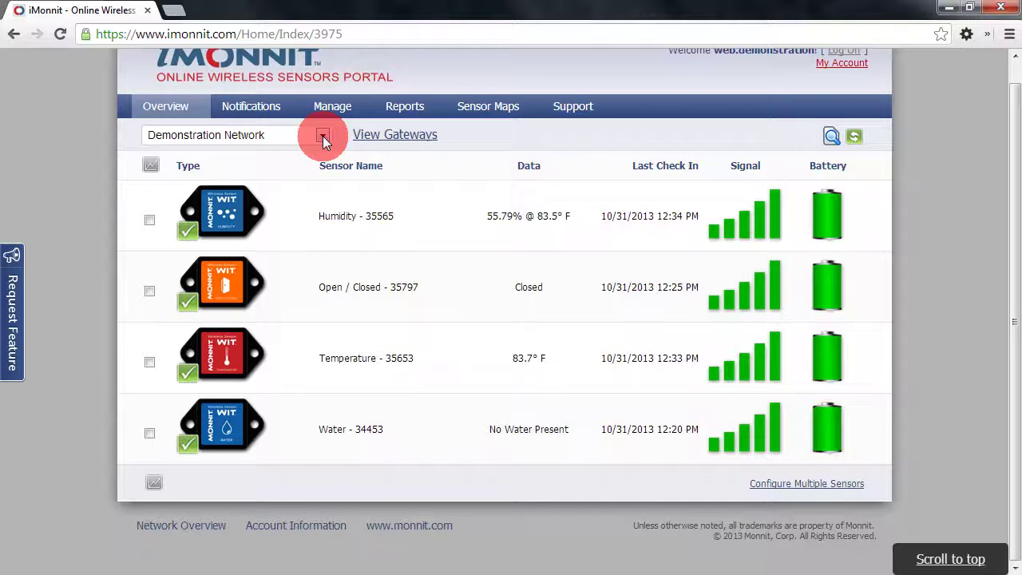
Step: Tick Humidity - 35565, chart its readings from below the list, then close the chart
left_click(149, 219)
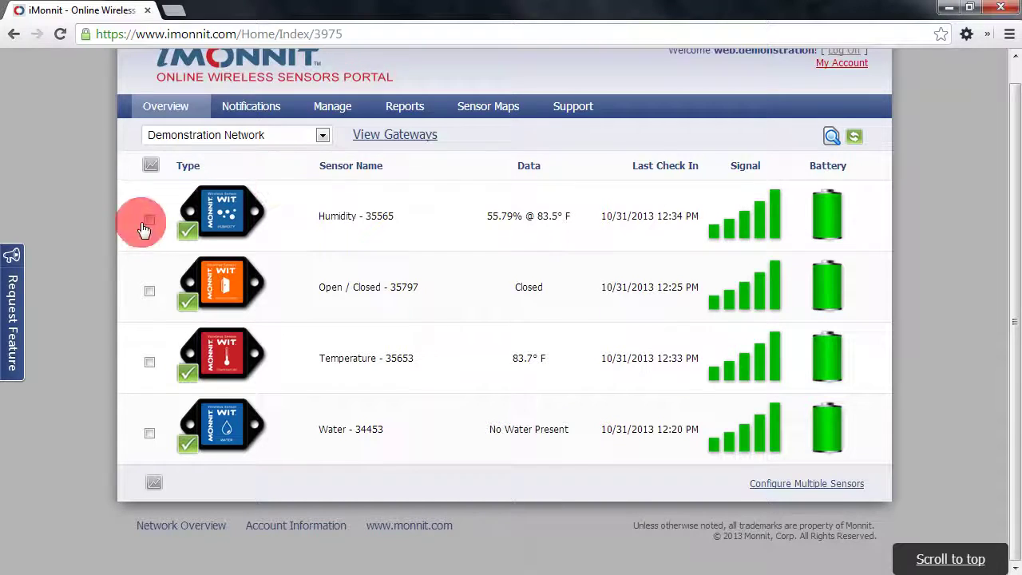
left_click(151, 287)
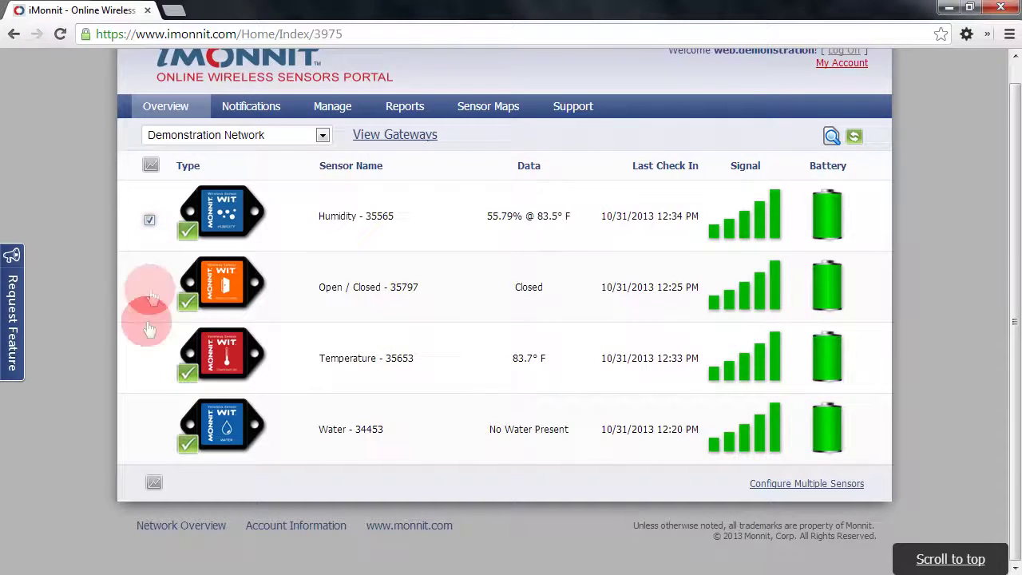
left_click_drag(148, 434, 151, 462)
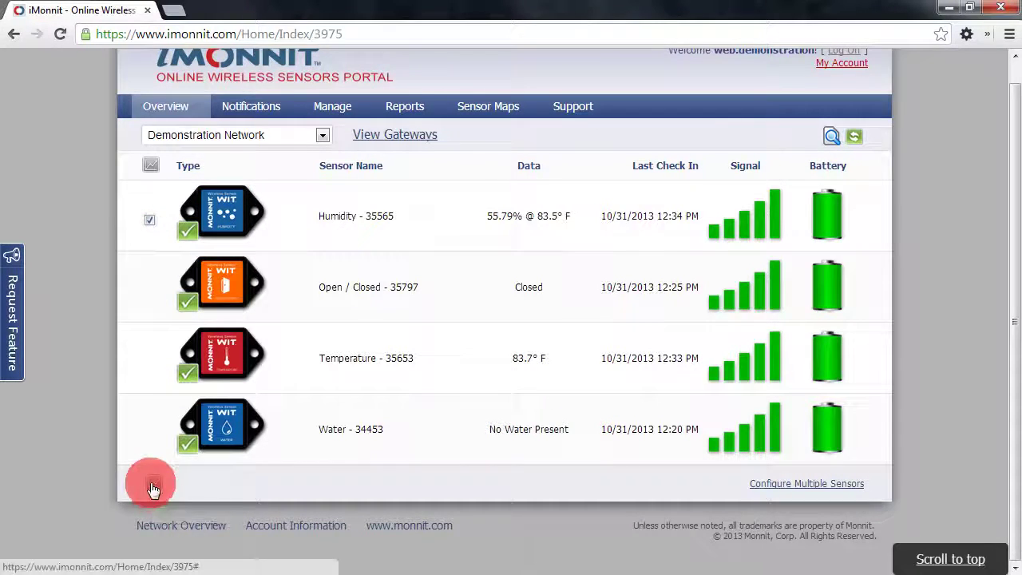
left_click(151, 481)
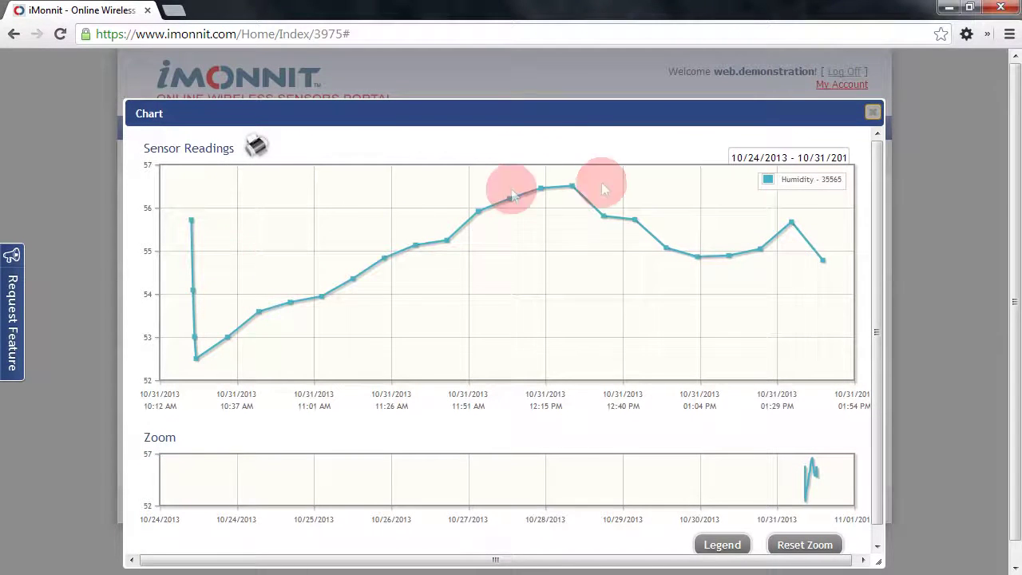
left_click(871, 117)
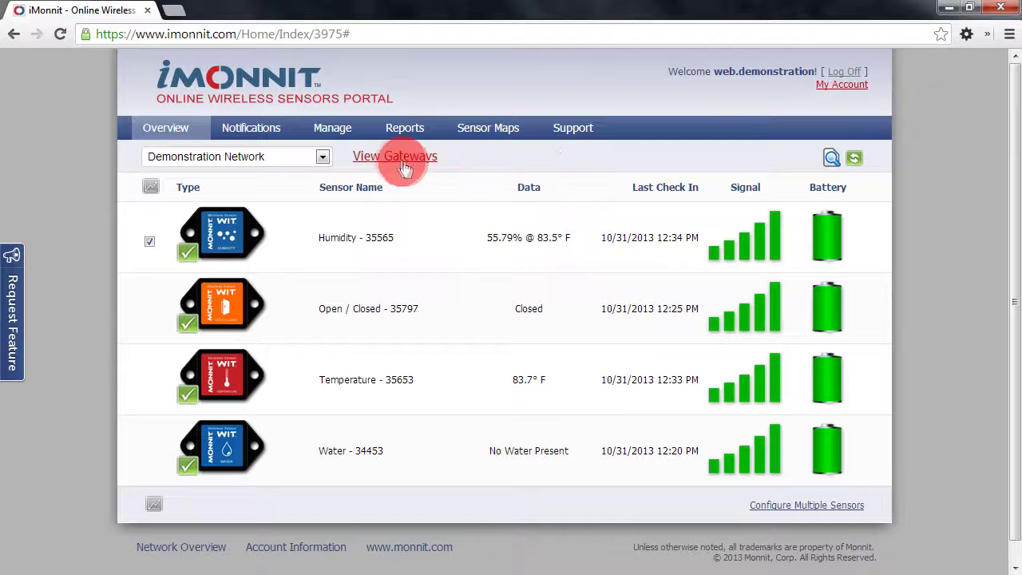
Step: Show the gateway list with USB Service - 8304 on line power
left_click(388, 159)
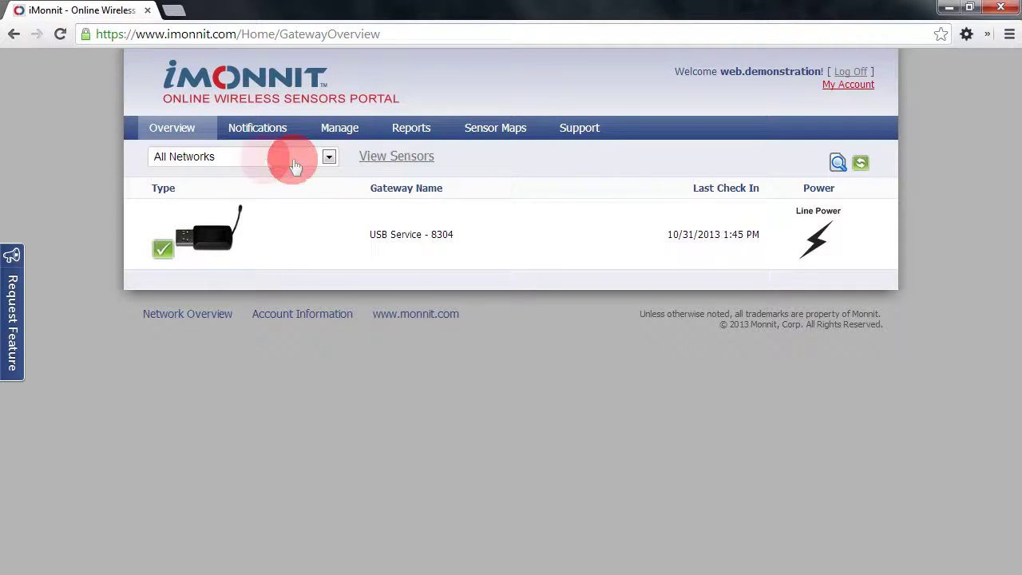
Step: Disable the Humidity, Inactivity - Humidity and Inactivity - Temperature notifications, then edit the Humidity rule
left_click(252, 138)
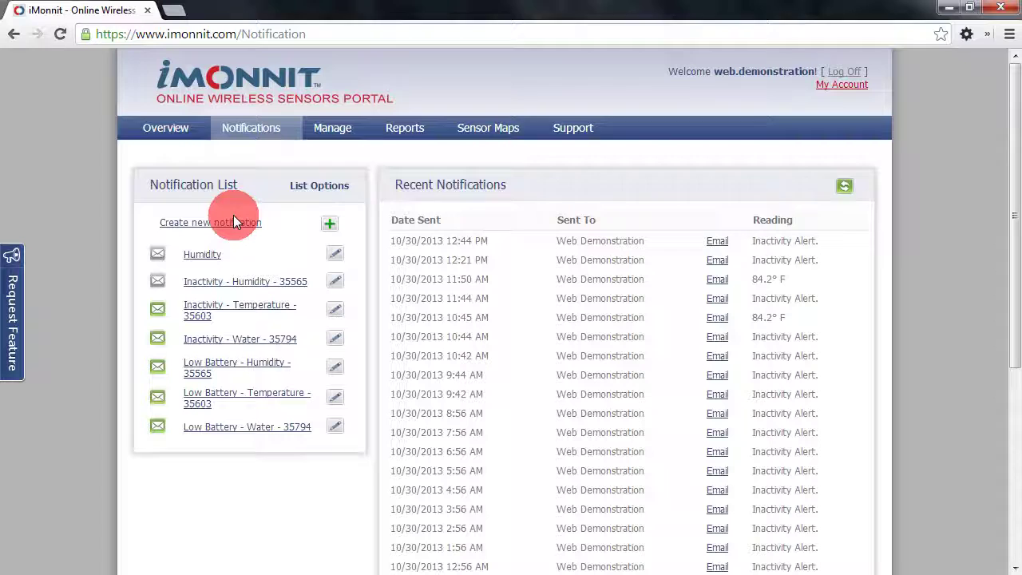
left_click(160, 254)
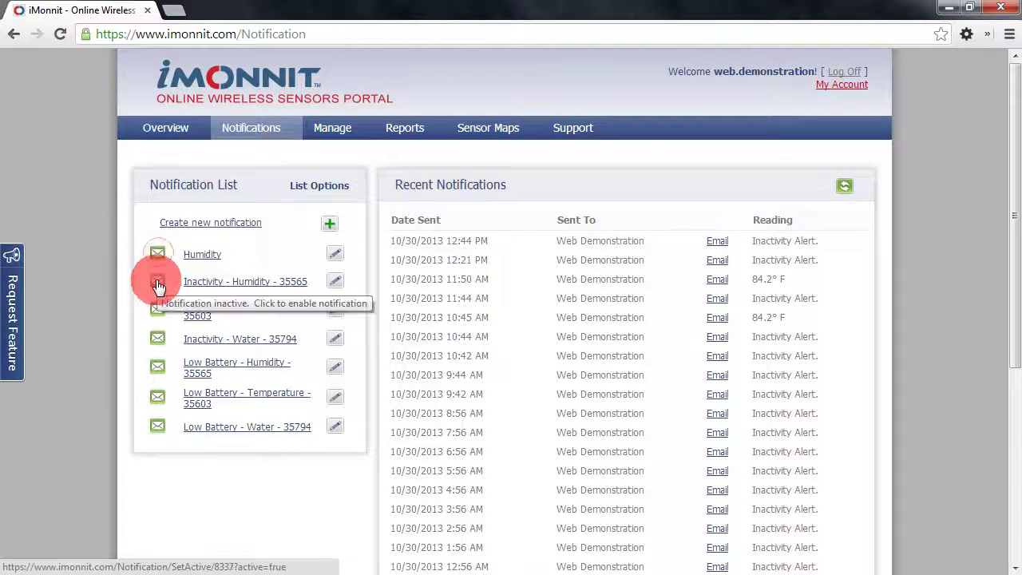
left_click(158, 284)
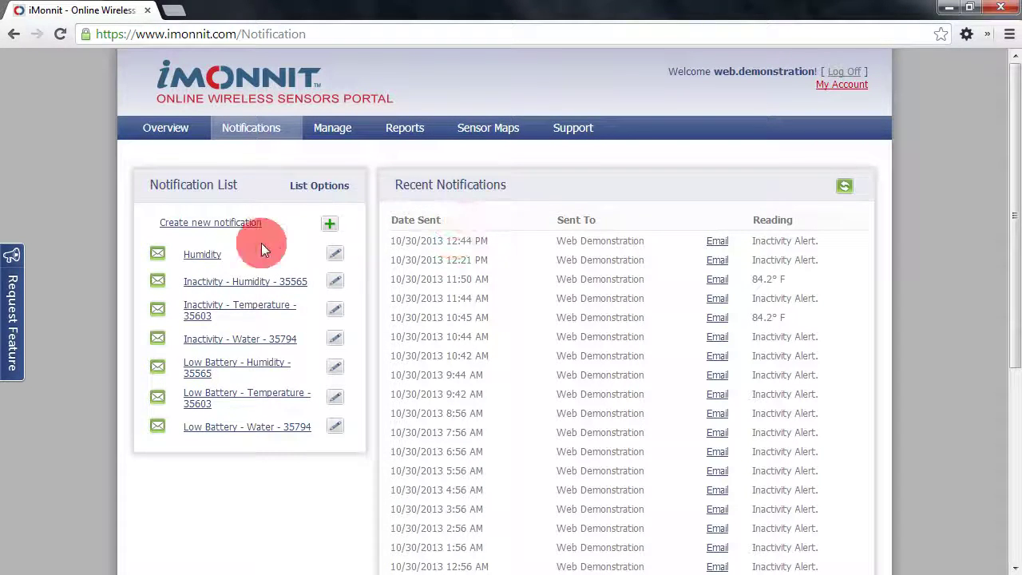
left_click(158, 255)
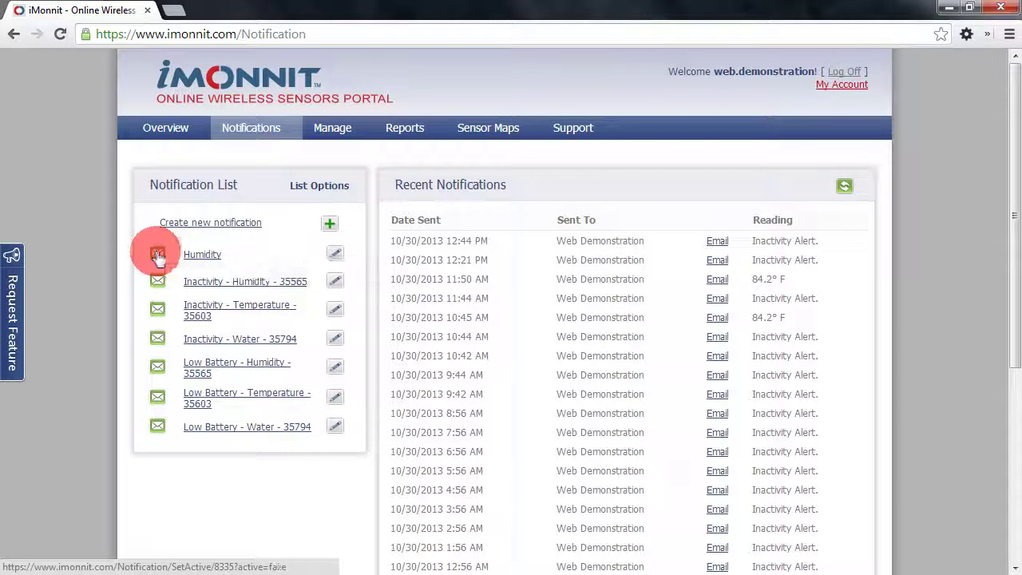
left_click(157, 284)
left_click(155, 312)
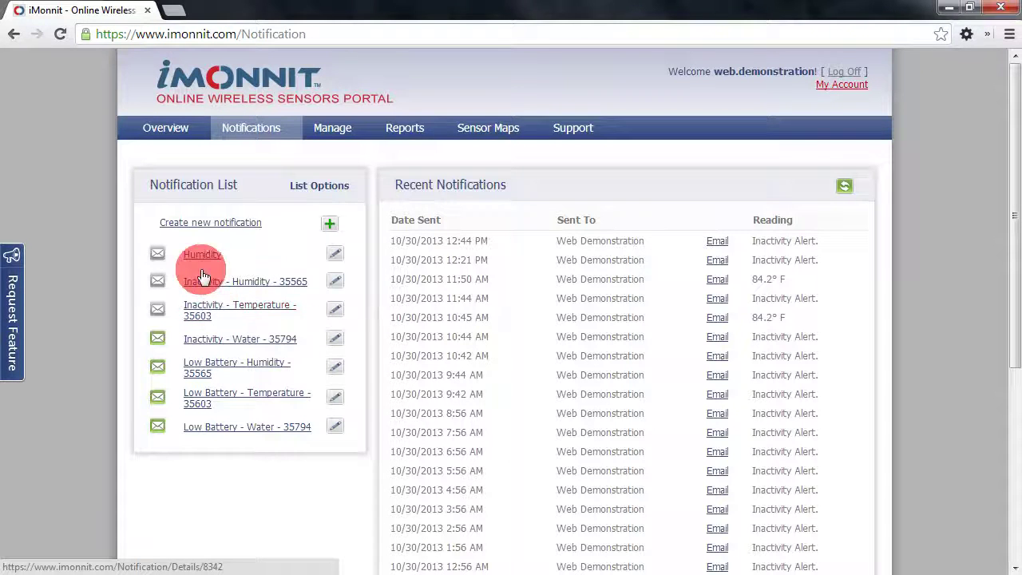
left_click(334, 260)
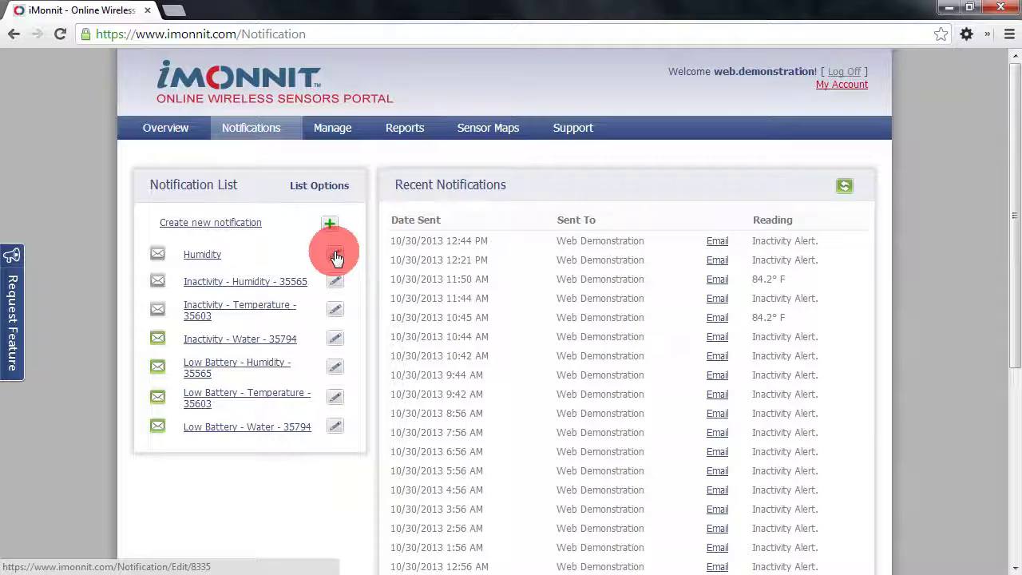
Step: Go to the Manage page for Demonstration Network 3975
left_click(329, 137)
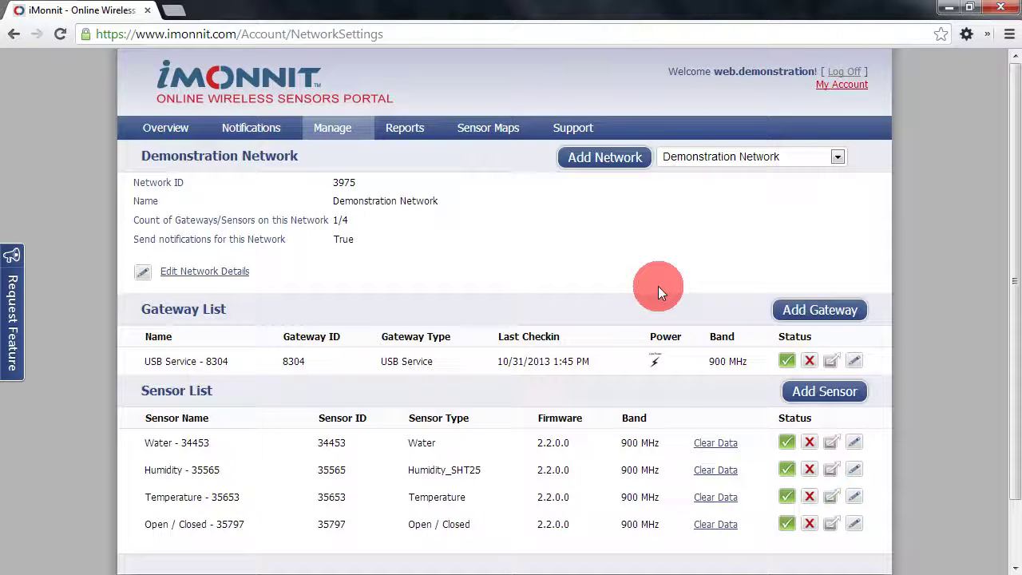
Step: Go to Reports to see the Sent Notifications report for 10/24/2013–10/31/2013
left_click(411, 141)
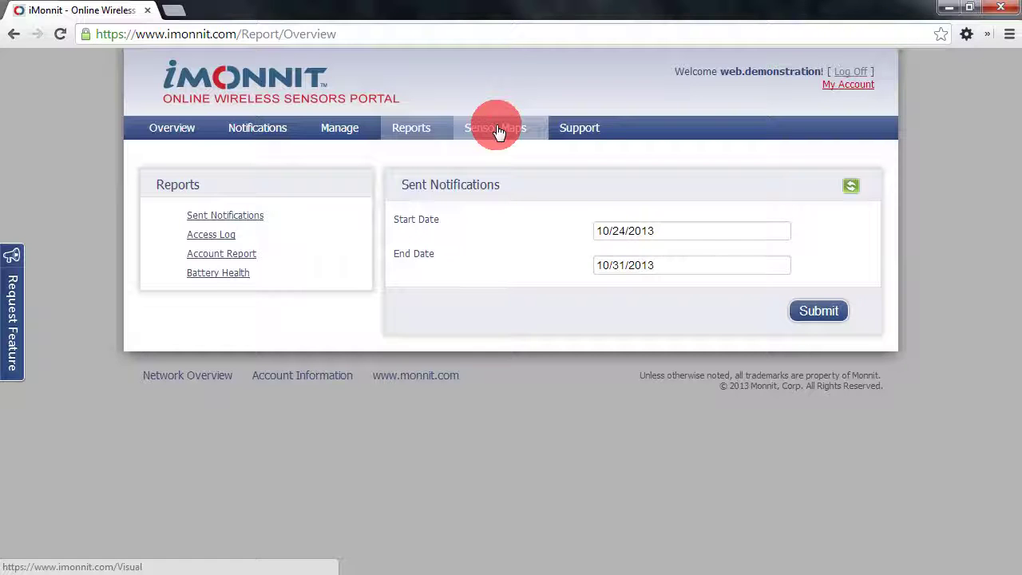
Step: View the Support page's USB gateway installer and driver downloads and how-to videos, then return to the top
left_click(581, 131)
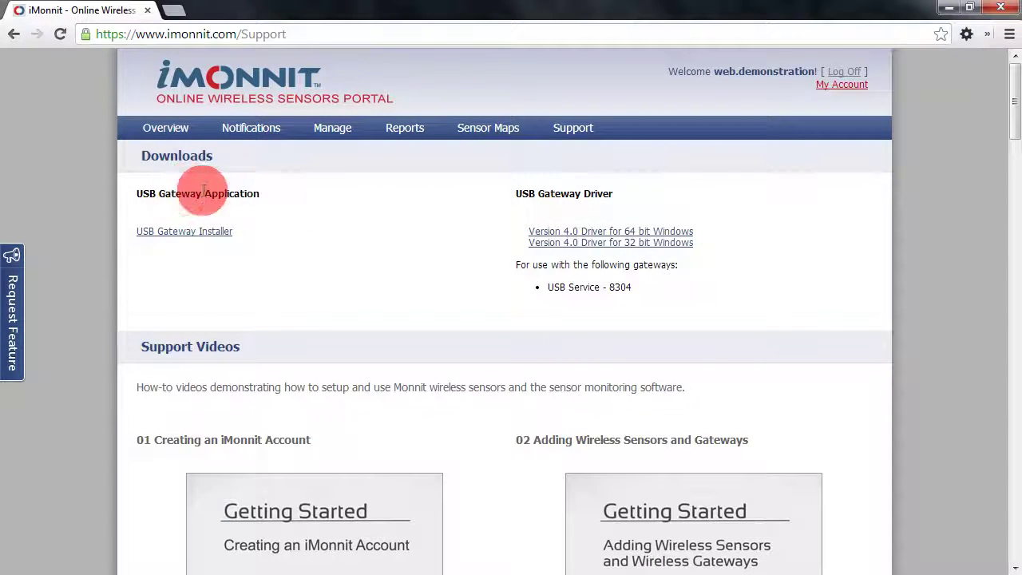
scroll(301, 200, "down", 2)
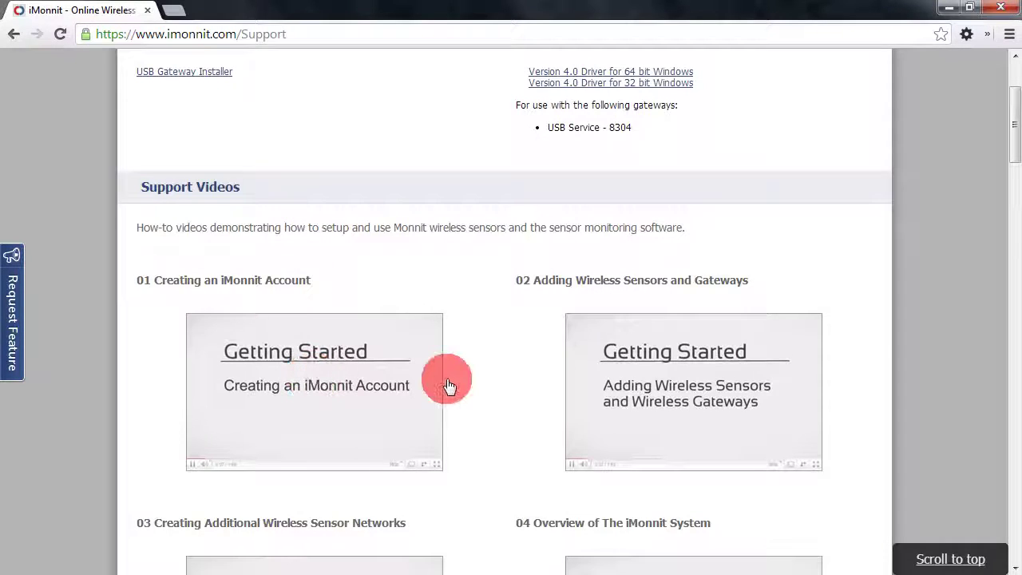
scroll(447, 384, "up", 1)
scroll(446, 379, "up", 1)
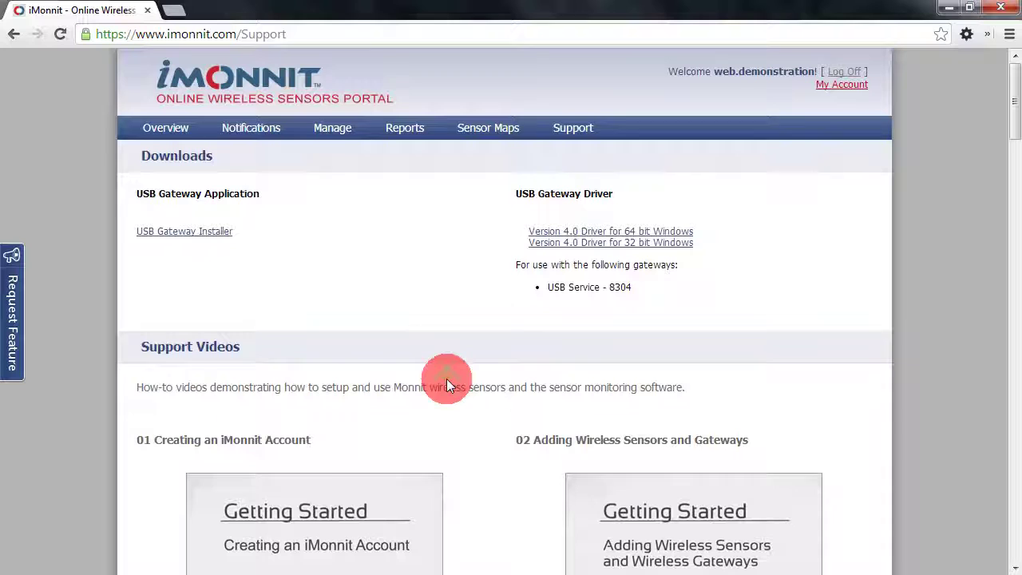
Step: Open My Account to see the company details, premier subscription until 12/13/2013 and the one admin user
left_click(856, 85)
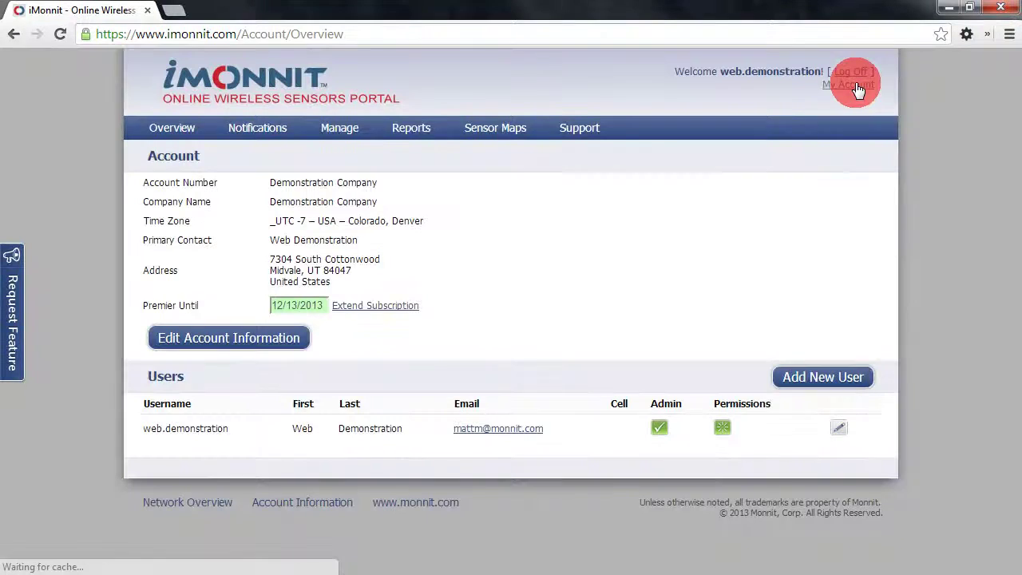